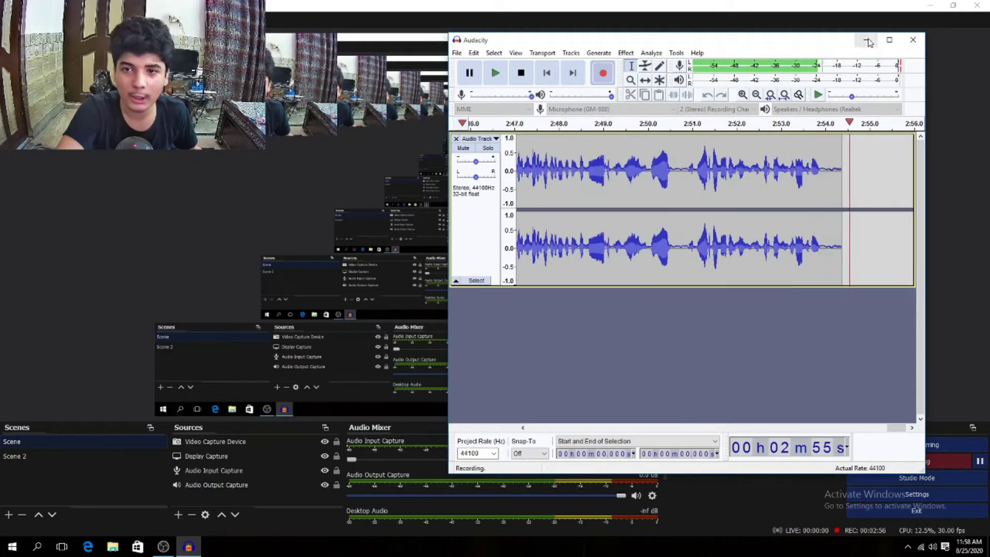
Minimize Audacity and examine the resolution options in the Video settings of OBS
{"action": "left_click", "coordinate": [867, 39]}
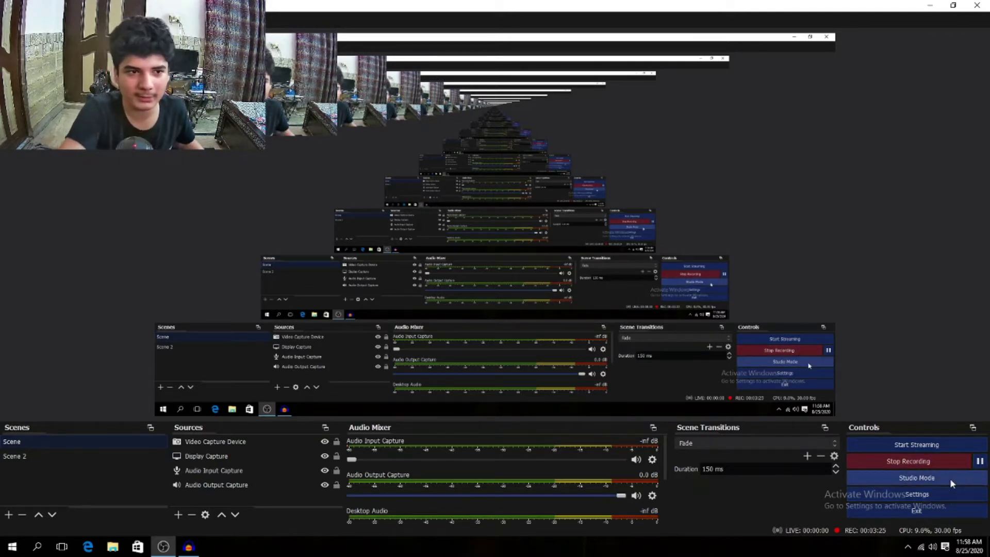
{"action": "left_click", "coordinate": [893, 496]}
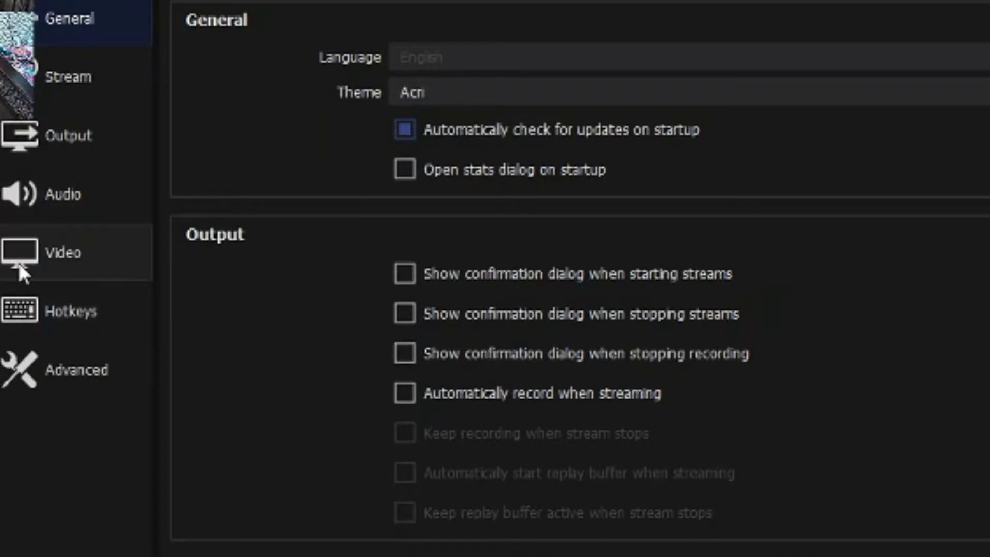
{"action": "left_click", "coordinate": [33, 260]}
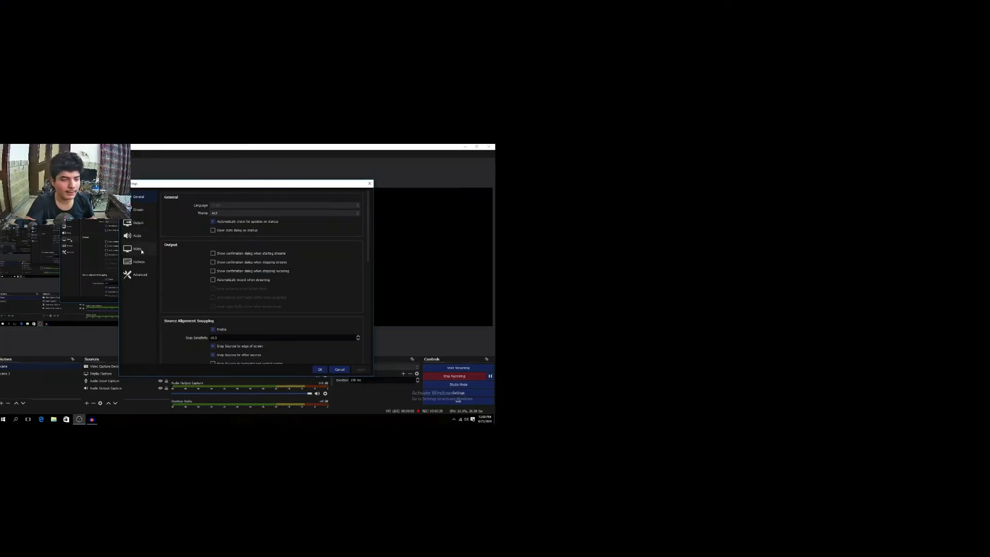
{"action": "left_click", "coordinate": [142, 251]}
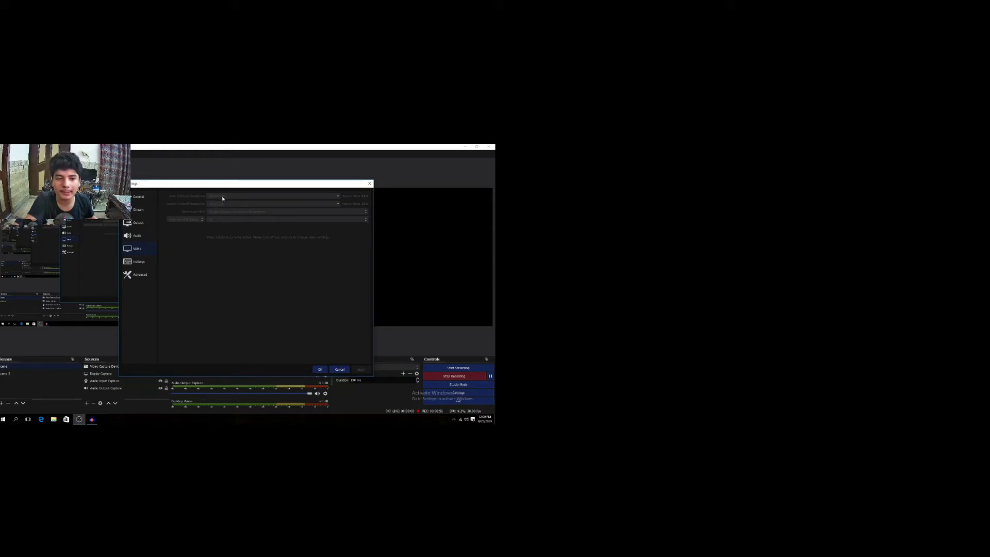
{"action": "left_click", "coordinate": [319, 369]}
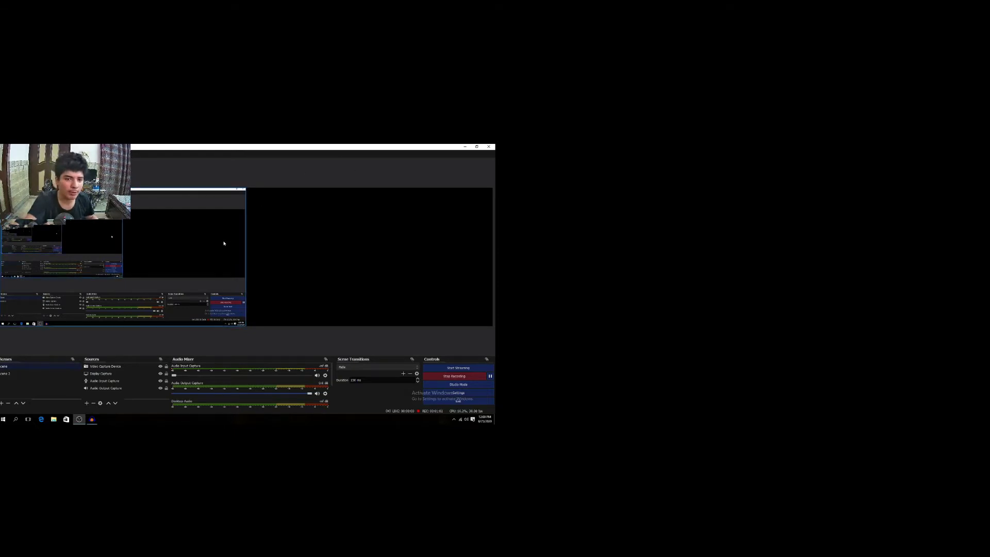
Move the display capture to the right half of the OBS canvas and enlarge the webcam source to fill the left half
{"action": "left_click", "coordinate": [215, 262]}
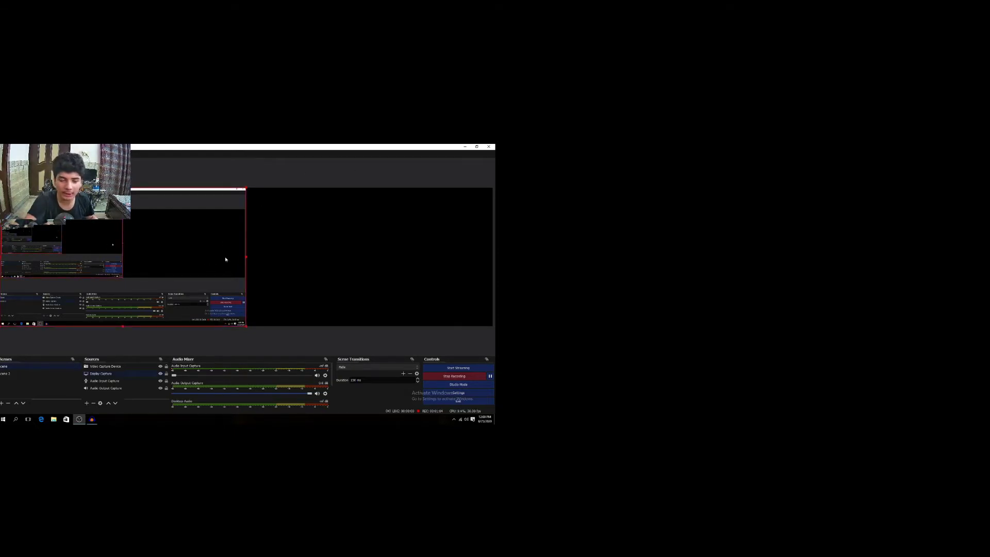
{"action": "left_click_drag", "start_coordinate": [209, 264], "coordinate": [953, 264]}
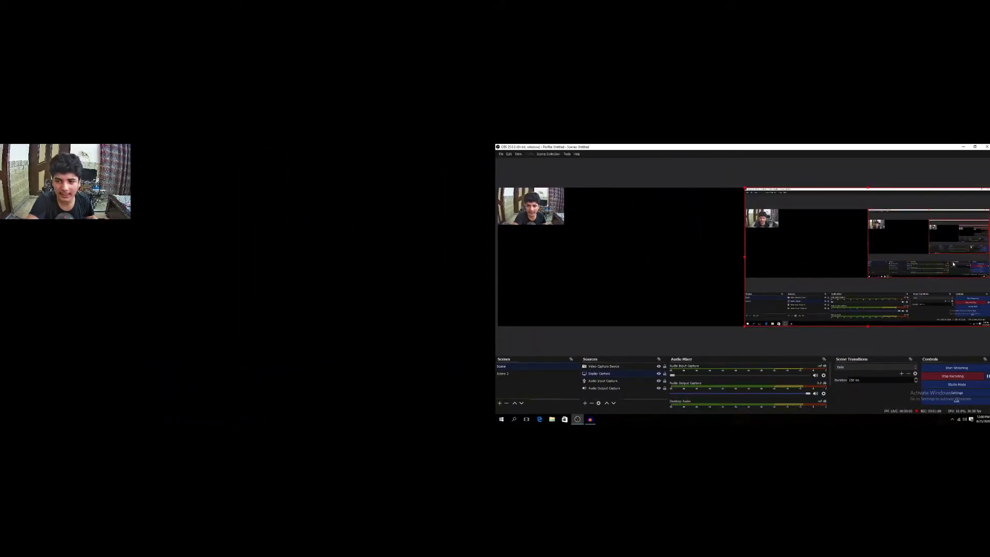
{"action": "left_click", "coordinate": [661, 176]}
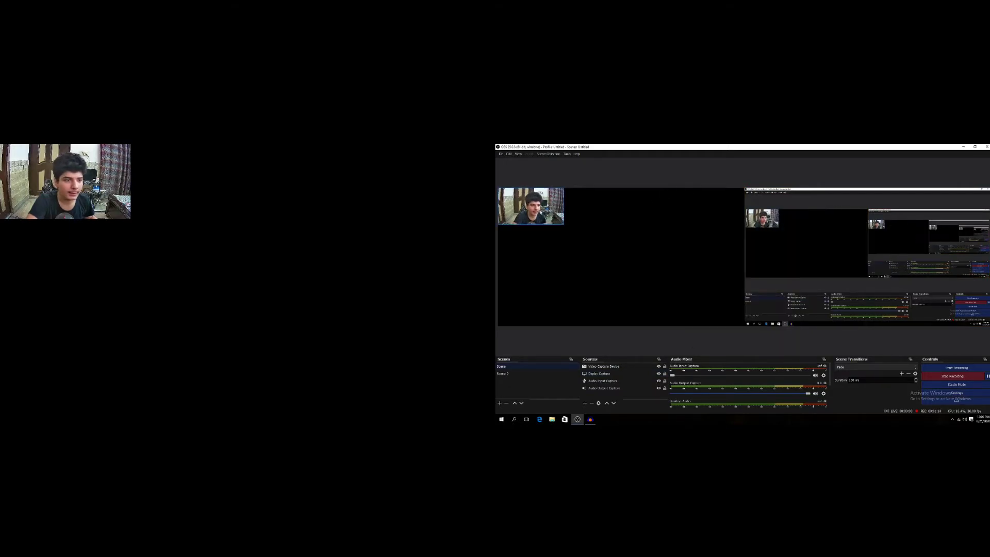
{"action": "left_click_drag", "start_coordinate": [564, 227], "coordinate": [745, 326]}
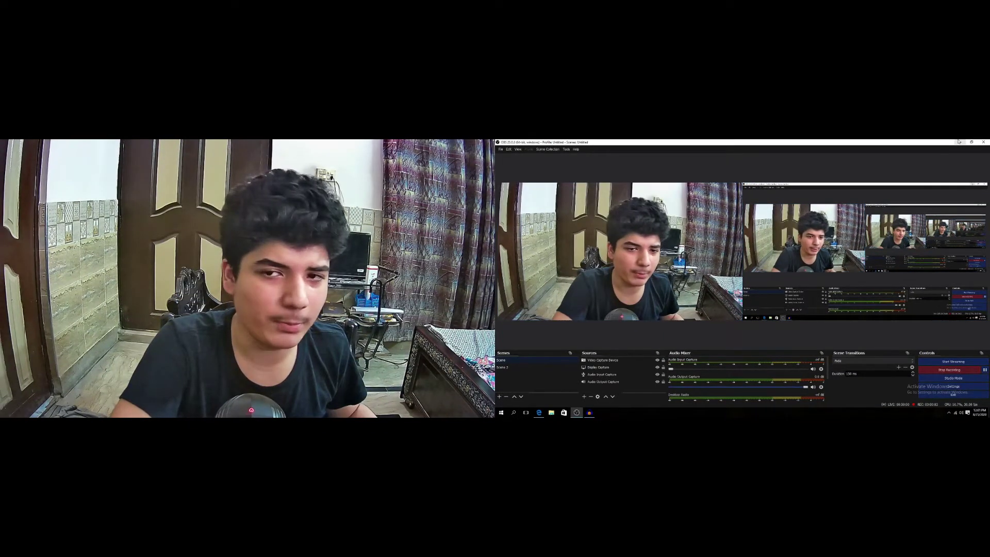
Minimize OBS to show the desktop and launch Filmora9
{"action": "left_click", "coordinate": [959, 141]}
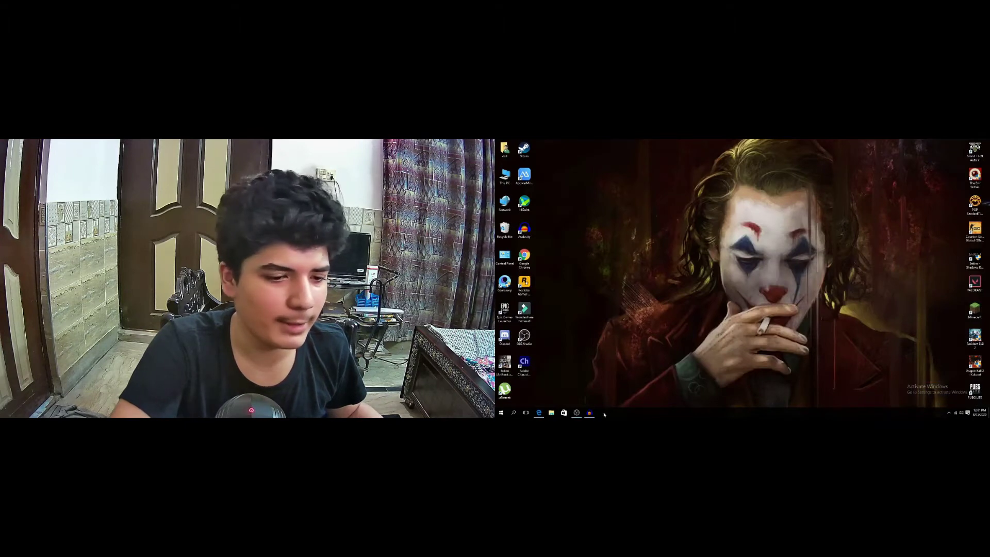
{"action": "left_click", "coordinate": [578, 413]}
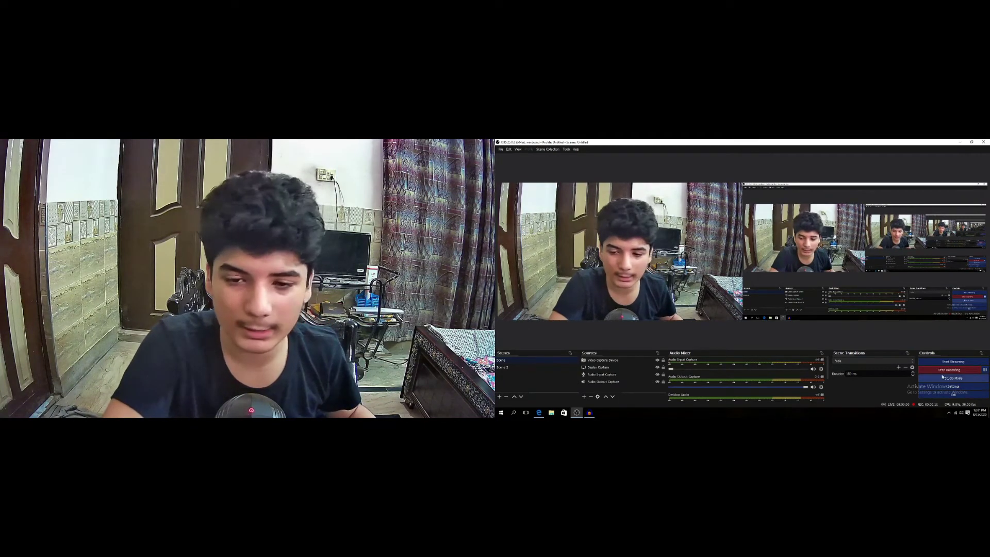
{"action": "key", "text": "super+d"}
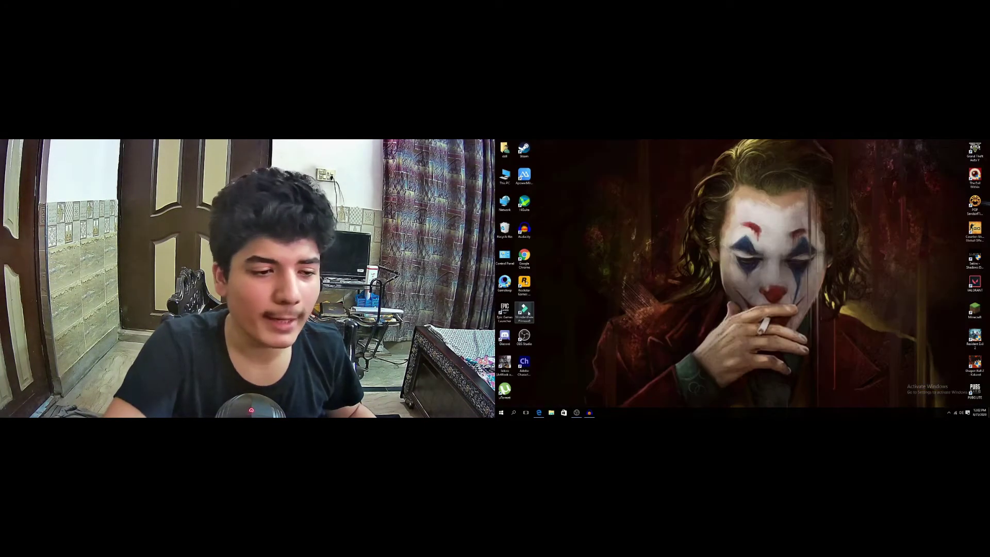
{"action": "double_click", "coordinate": [524, 312]}
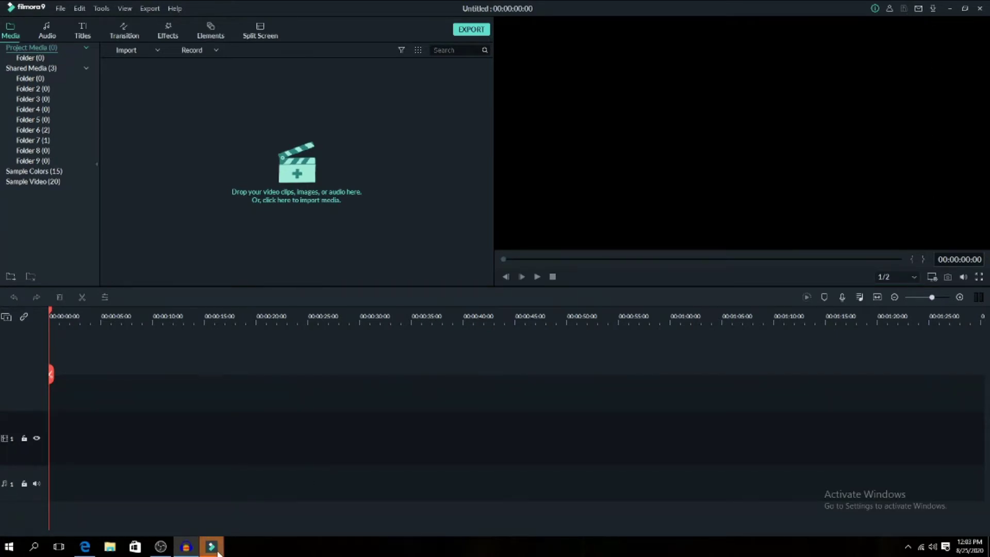
{"action": "mouse_move", "coordinate": [211, 547]}
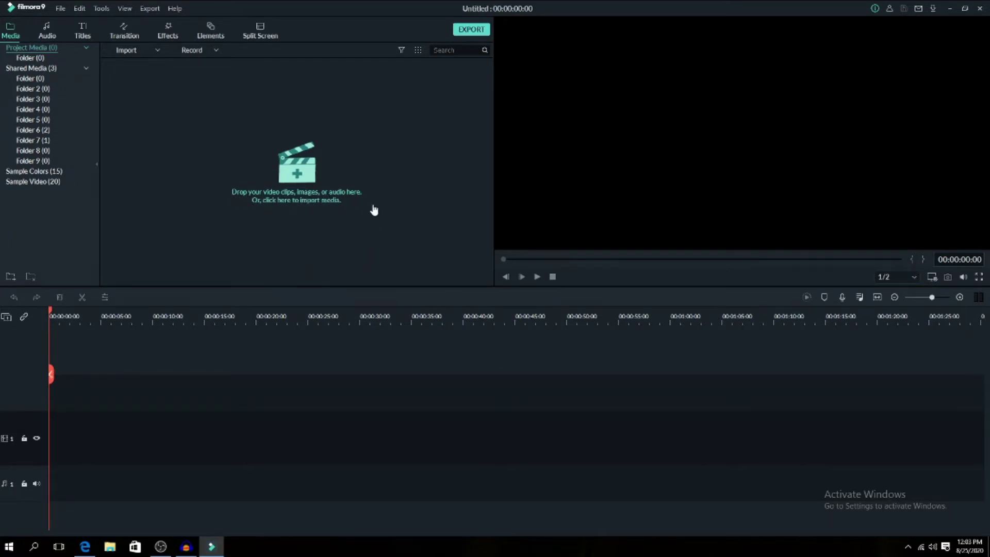
{"action": "left_click", "coordinate": [296, 179]}
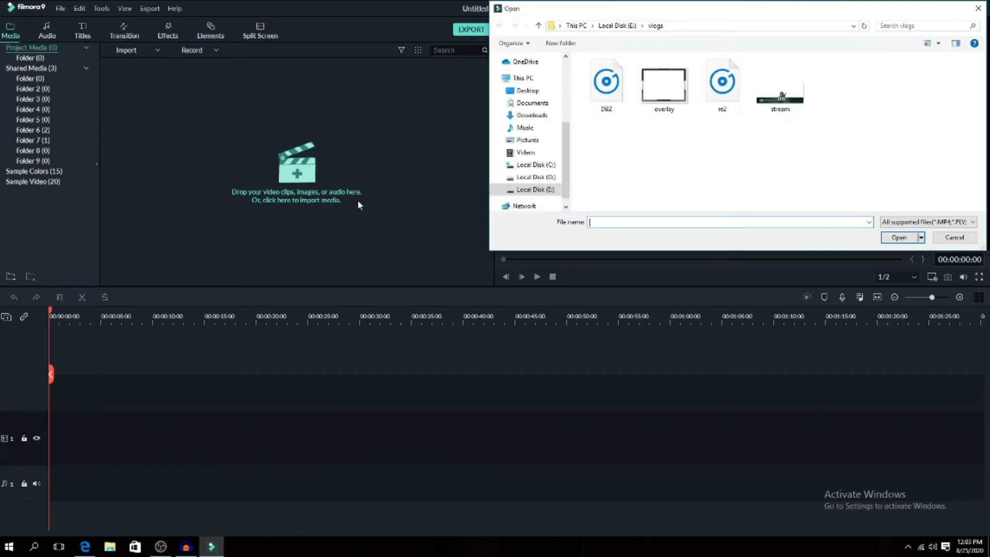
{"action": "left_click", "coordinate": [545, 179]}
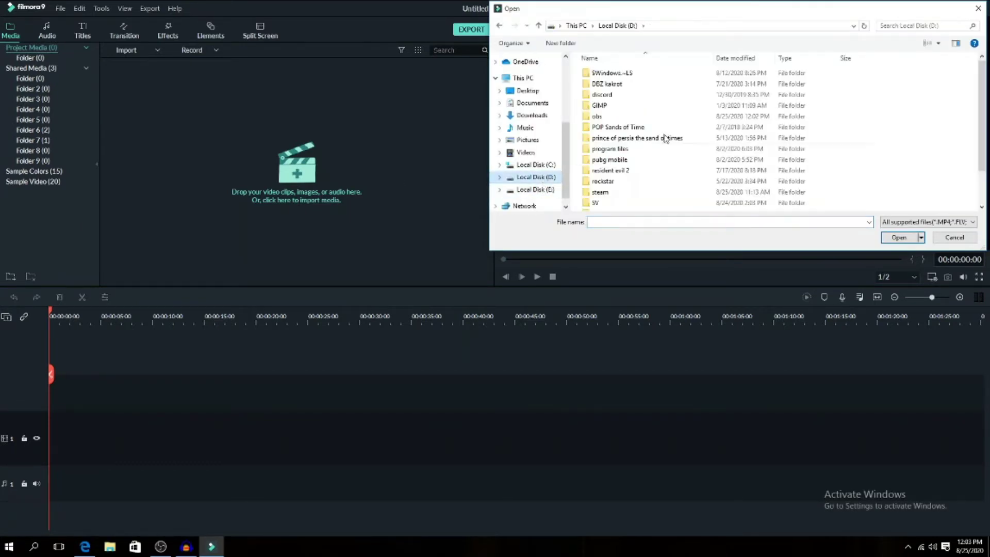
{"action": "double_click", "coordinate": [633, 117]}
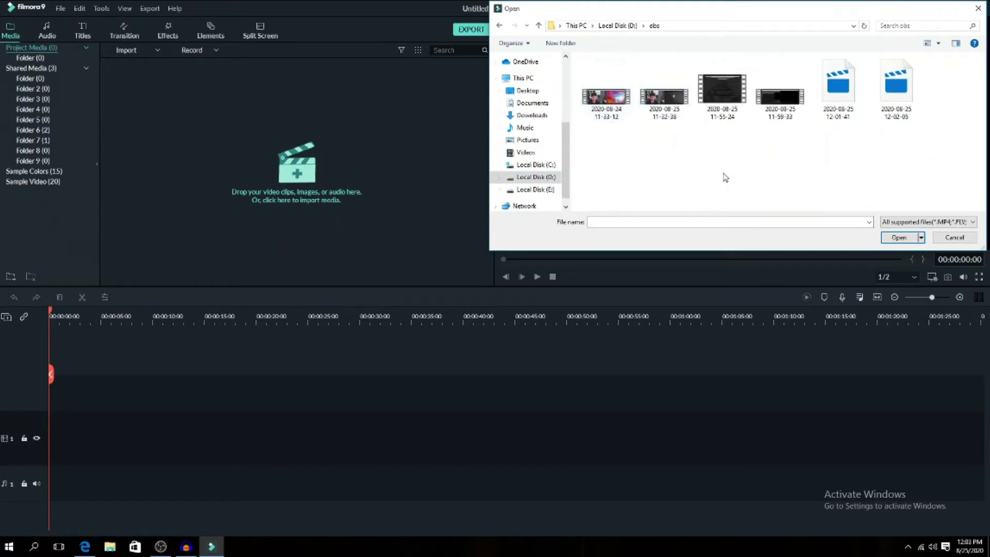
{"action": "left_click_drag", "start_coordinate": [840, 107], "coordinate": [283, 166]}
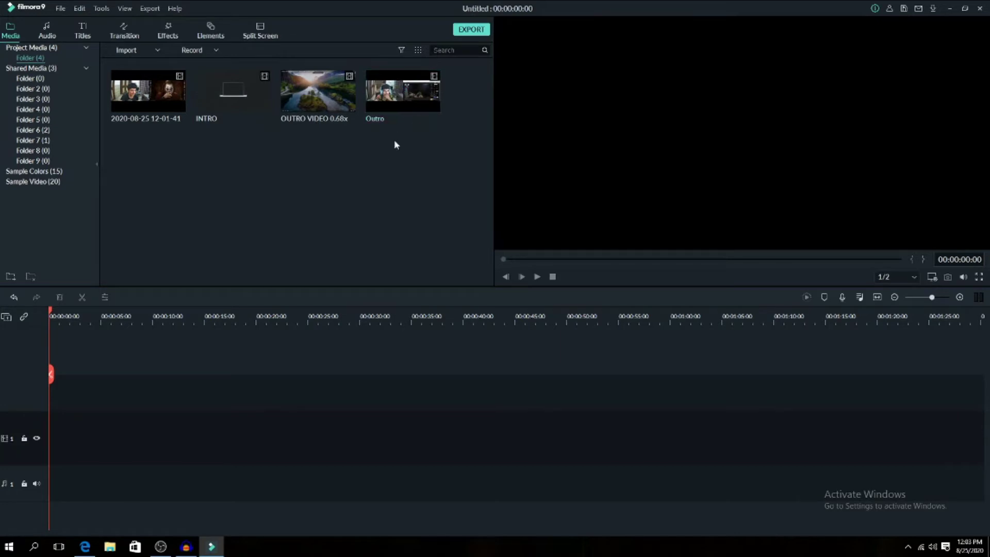
{"action": "left_click_drag", "start_coordinate": [243, 103], "coordinate": [42, 420]}
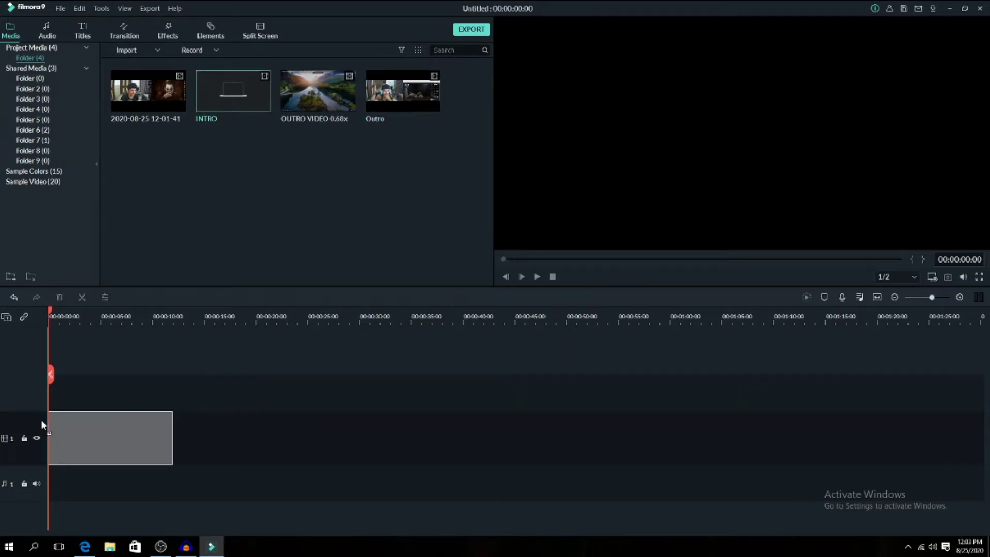
{"action": "left_click_drag", "start_coordinate": [148, 91], "coordinate": [181, 485]}
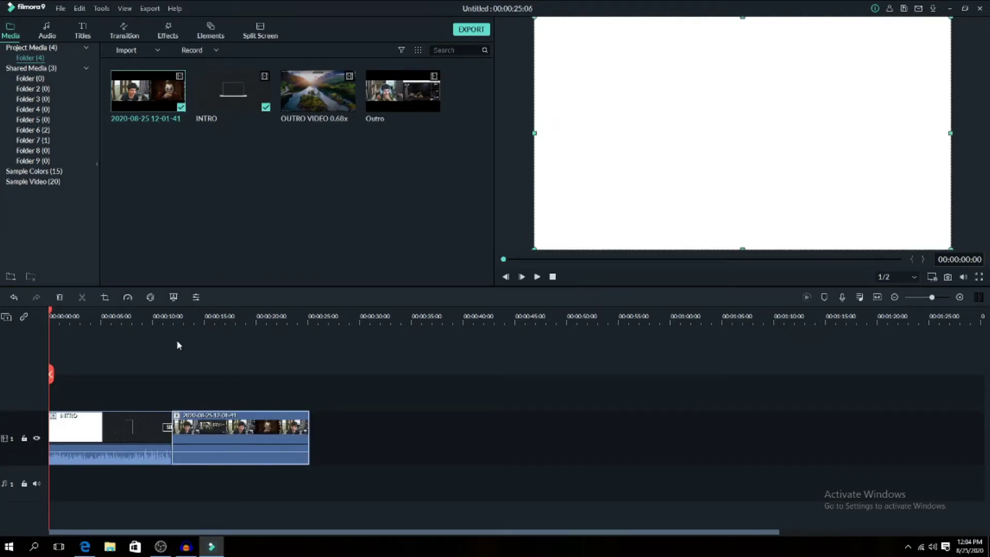
Set the playhead to the start of the recording clip and add a second copy of the recording directly above it on video track 2
{"action": "left_click", "coordinate": [166, 316]}
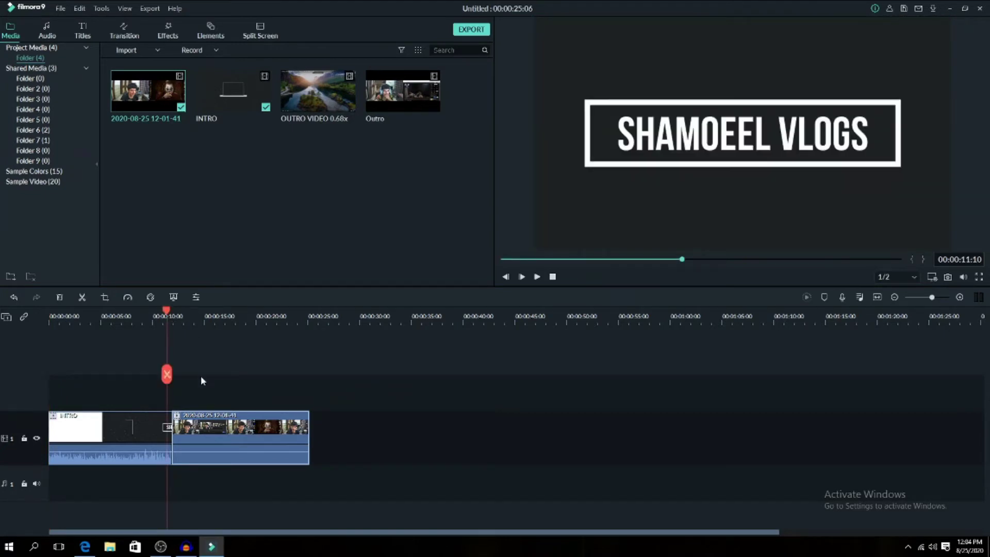
{"action": "left_click", "coordinate": [193, 320]}
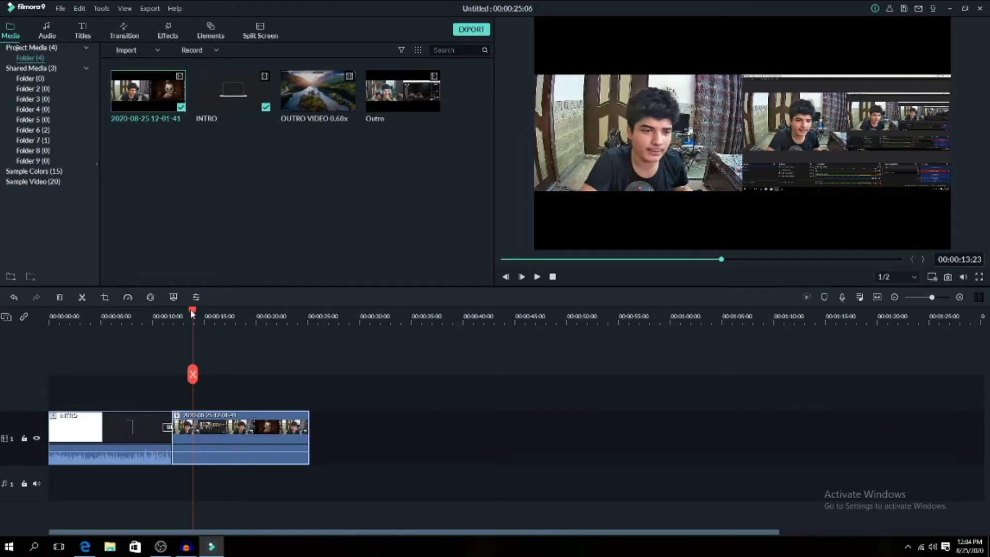
{"action": "left_click", "coordinate": [163, 318]}
{"action": "double_click", "coordinate": [192, 427]}
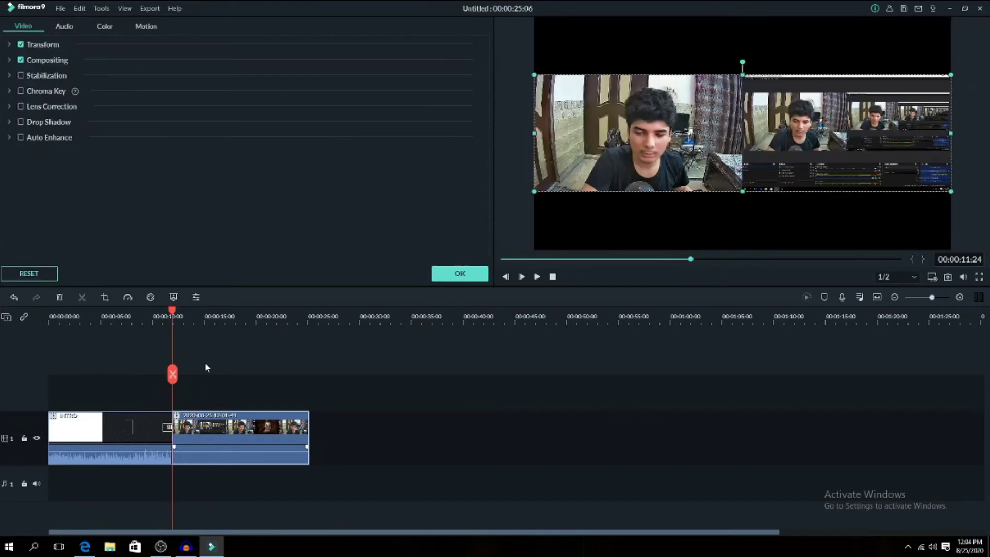
{"action": "left_click", "coordinate": [456, 277]}
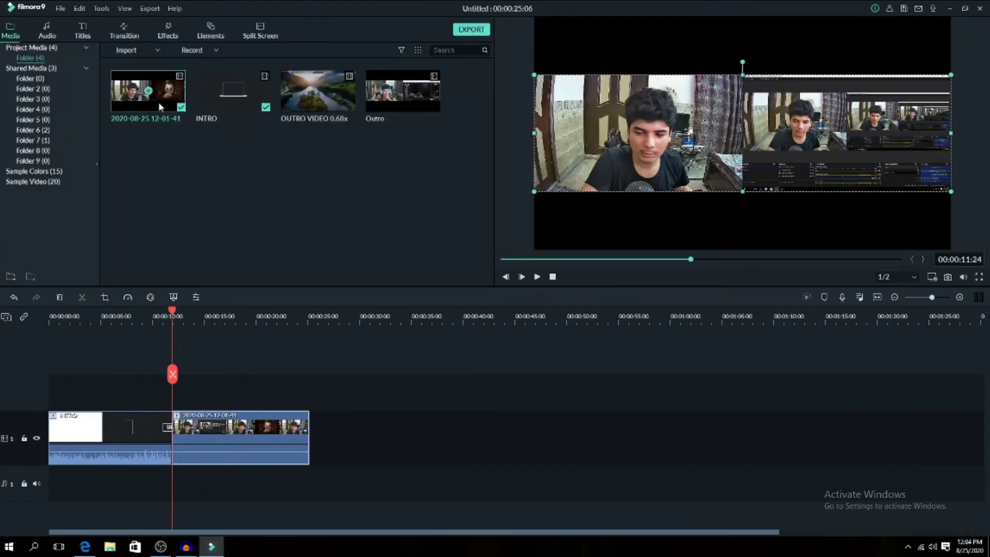
{"action": "left_click_drag", "start_coordinate": [159, 101], "coordinate": [188, 379]}
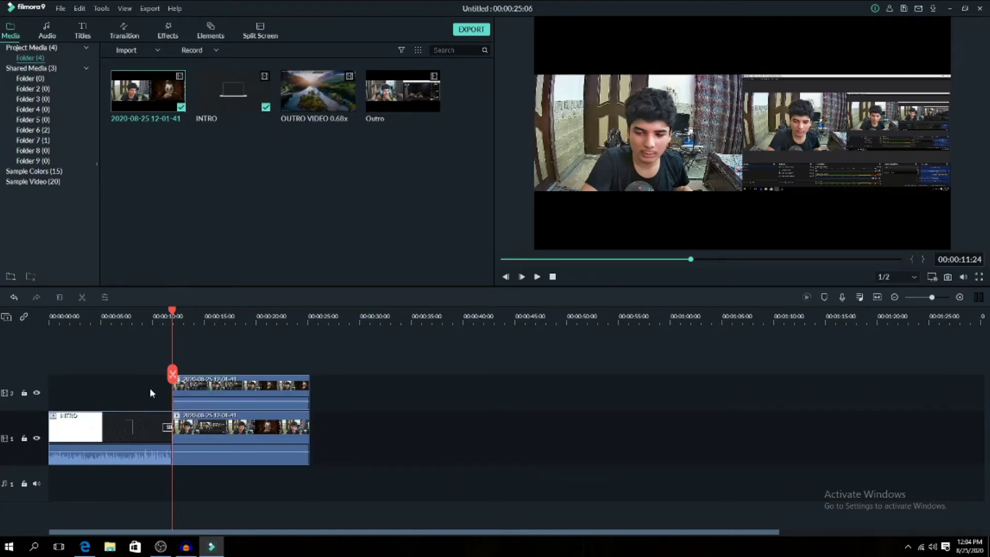
Crop the recording copy on track 2 to the webcam face at 559 x 591 and move it to the upper-left corner of the frame
{"action": "right_click", "coordinate": [212, 393]}
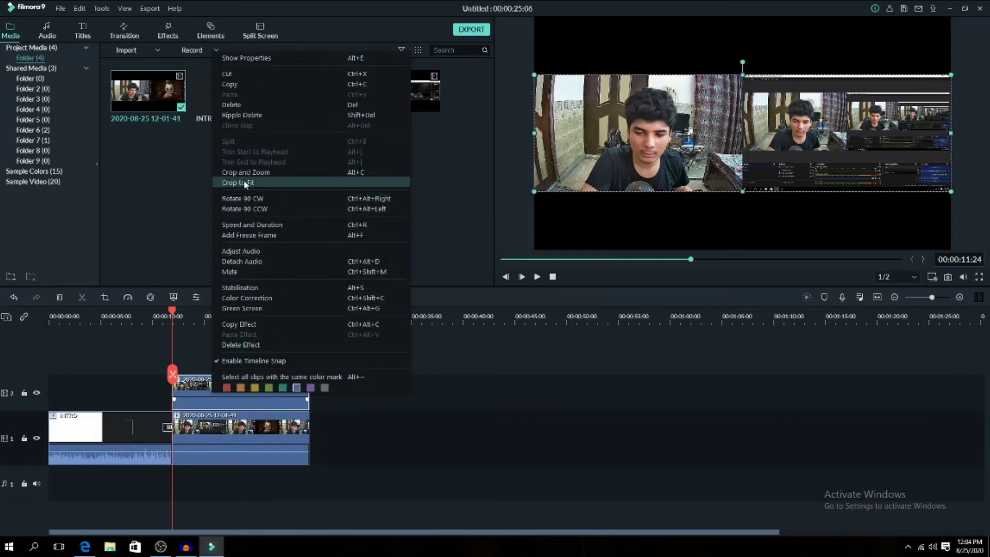
{"action": "left_click", "coordinate": [246, 183]}
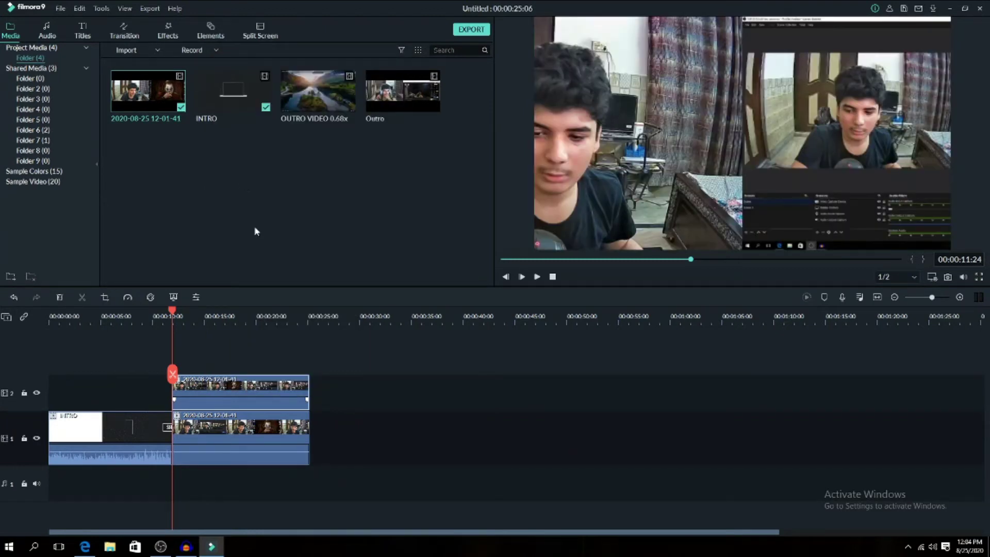
{"action": "key", "text": "alt+c"}
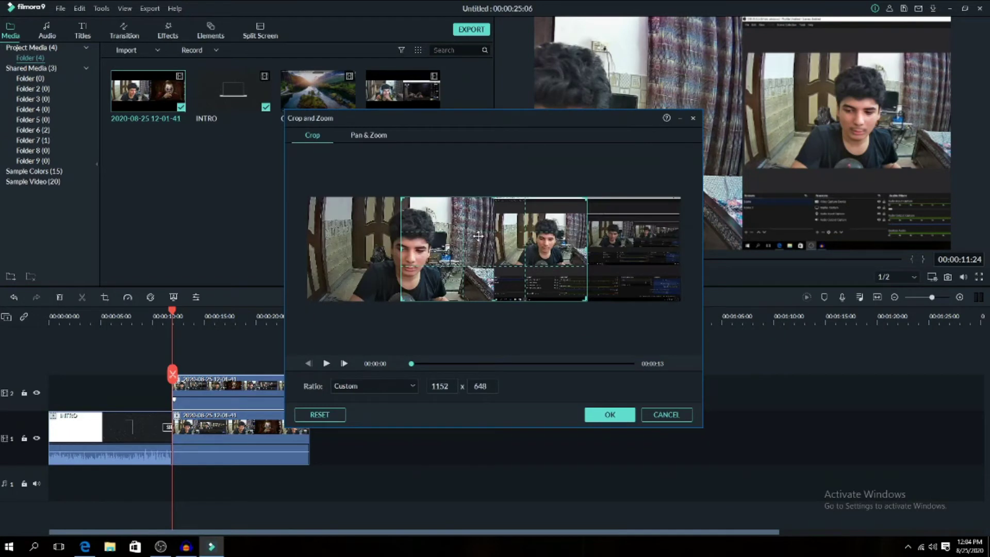
{"action": "mouse_move", "coordinate": [480, 243]}
{"action": "left_mouse_down"}
{"action": "mouse_move", "coordinate": [364, 258]}
{"action": "mouse_move", "coordinate": [551, 258]}
{"action": "mouse_move", "coordinate": [483, 258]}
{"action": "left_mouse_up"}
{"action": "left_click", "coordinate": [858, 357]}
{"action": "left_click_drag", "start_coordinate": [549, 271], "coordinate": [445, 265]}
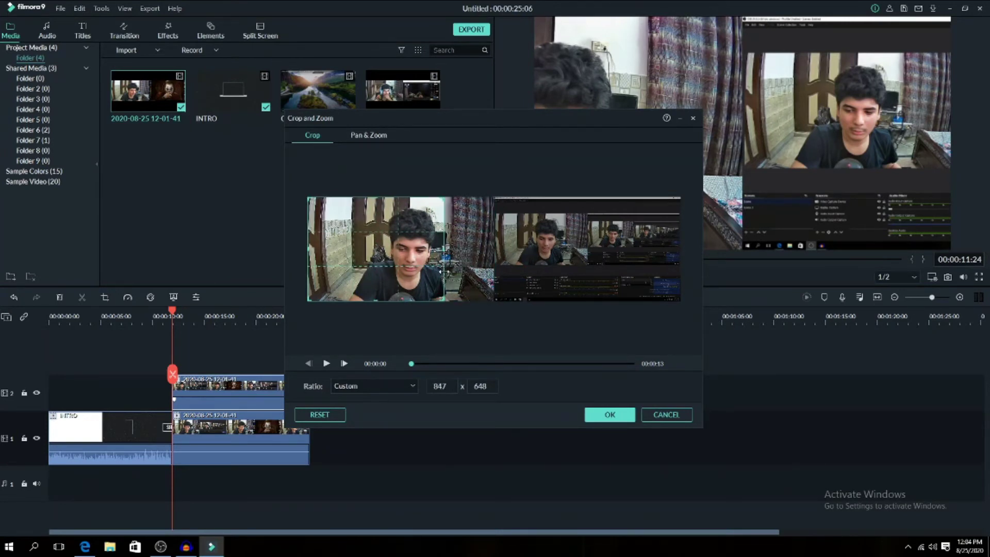
{"action": "left_click_drag", "start_coordinate": [308, 253], "coordinate": [354, 260]}
{"action": "left_click_drag", "start_coordinate": [398, 197], "coordinate": [398, 207]}
{"action": "left_click", "coordinate": [613, 417]}
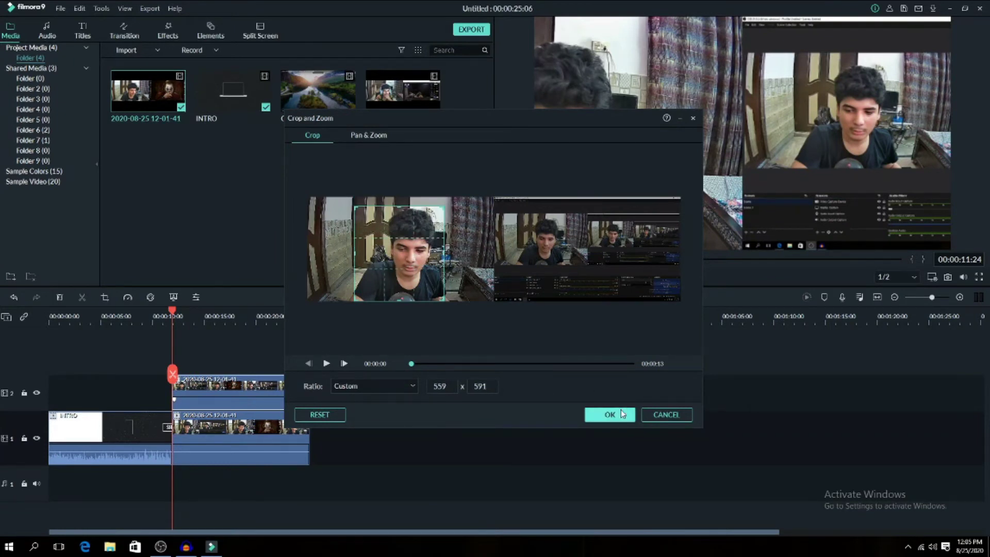
{"action": "left_click", "coordinate": [611, 414]}
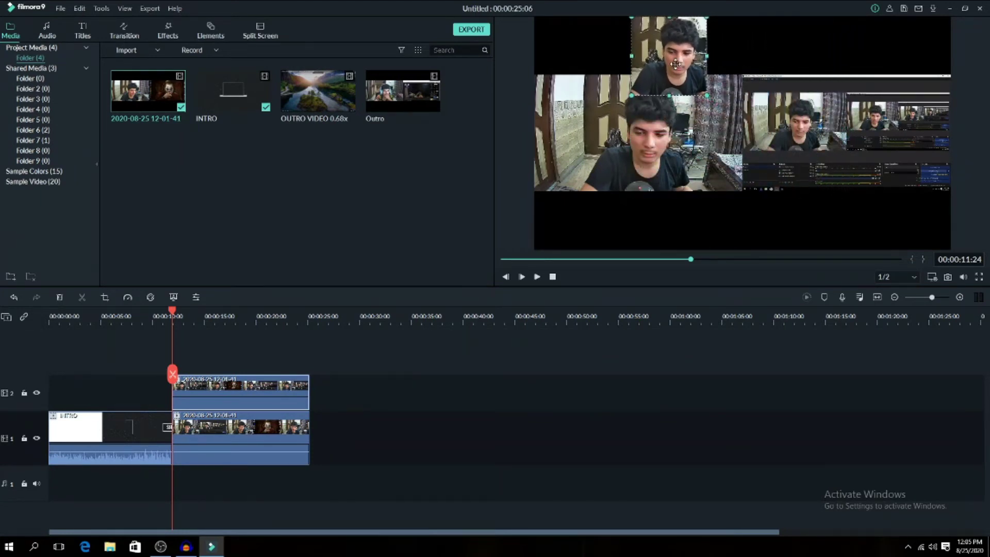
{"action": "left_click_drag", "start_coordinate": [669, 57], "coordinate": [579, 56]}
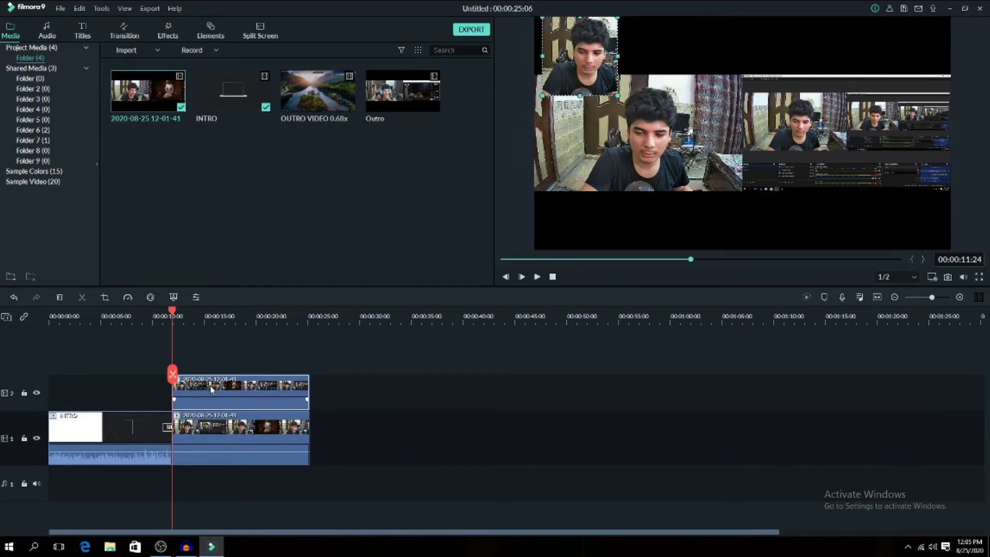
Crop the track 1 recording to its screen-capture half at 1152 x 648 and extend it slightly to the frame's left edge
{"action": "left_click", "coordinate": [196, 432]}
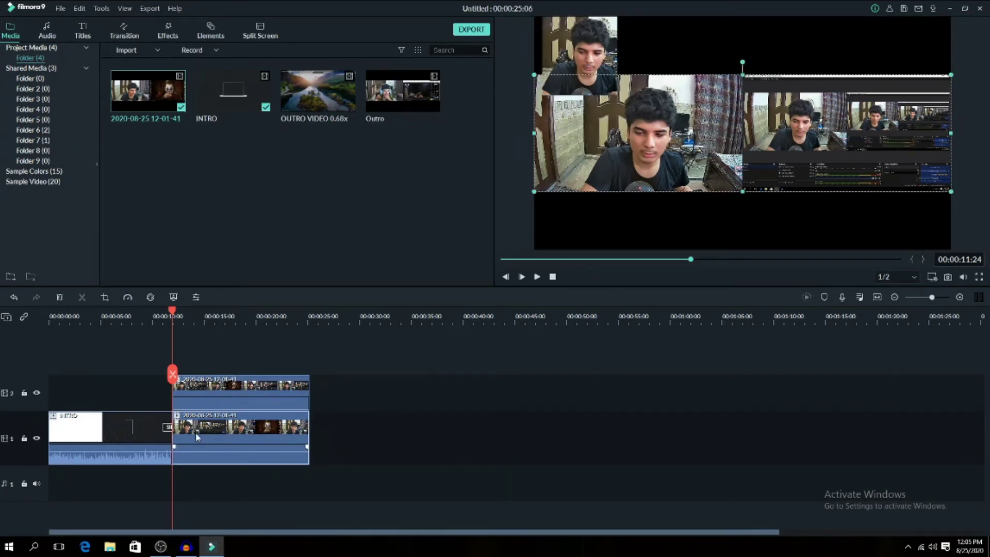
{"action": "right_click", "coordinate": [196, 432]}
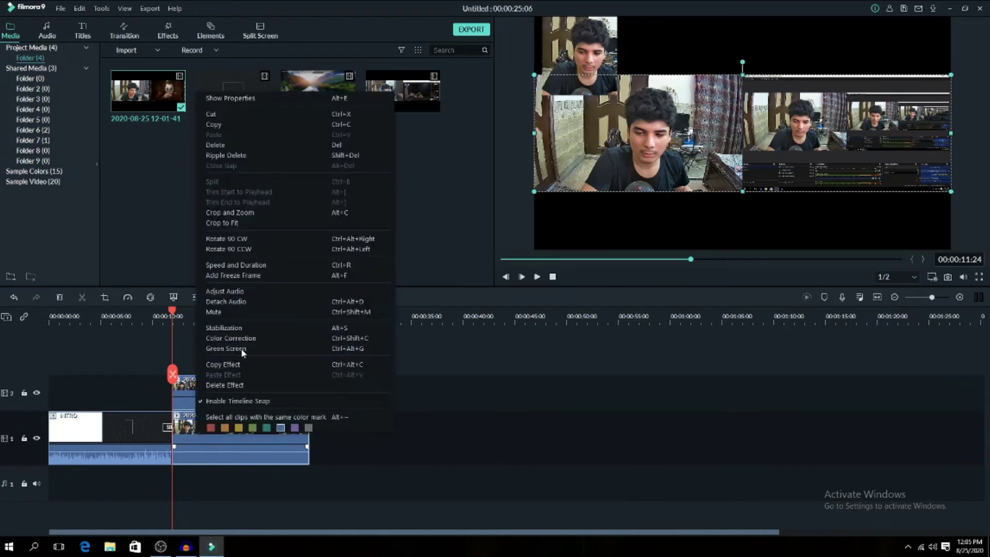
{"action": "left_click", "coordinate": [253, 223]}
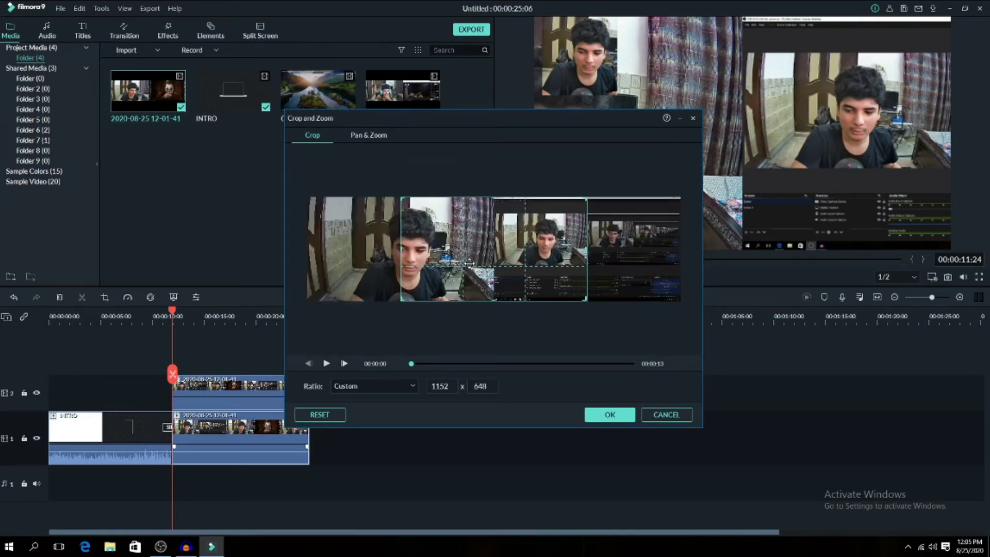
{"action": "left_click_drag", "start_coordinate": [469, 263], "coordinate": [834, 306]}
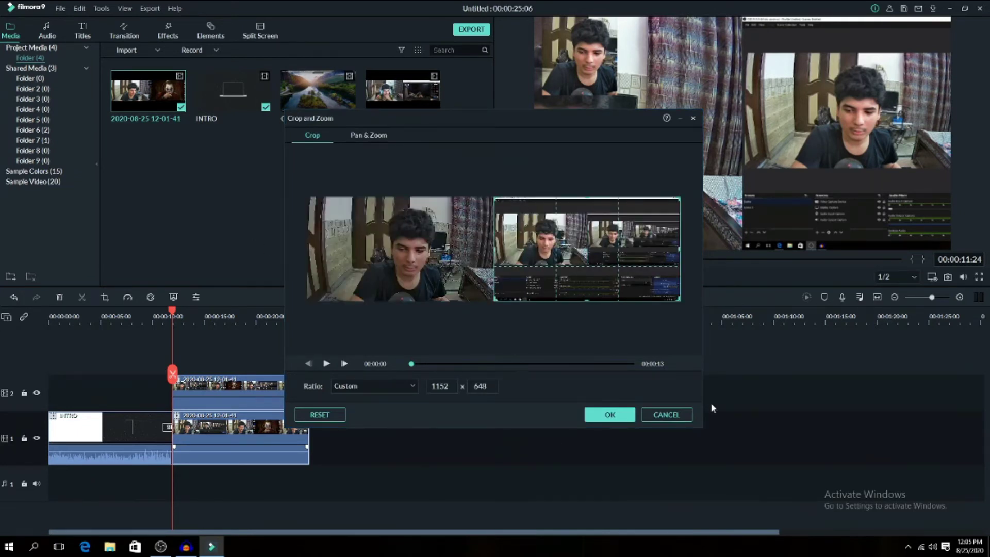
{"action": "left_click", "coordinate": [607, 414]}
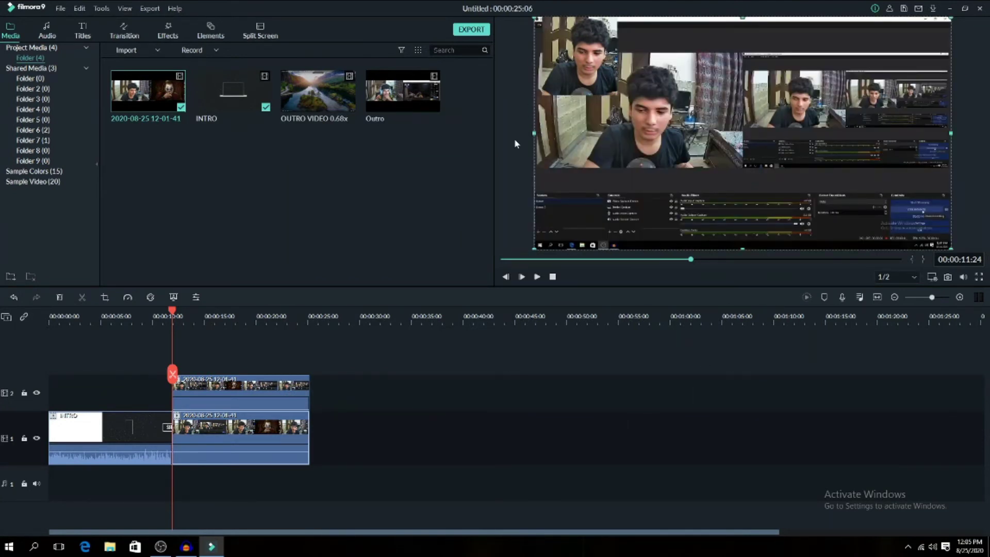
{"action": "left_click_drag", "start_coordinate": [534, 133], "coordinate": [533, 132]}
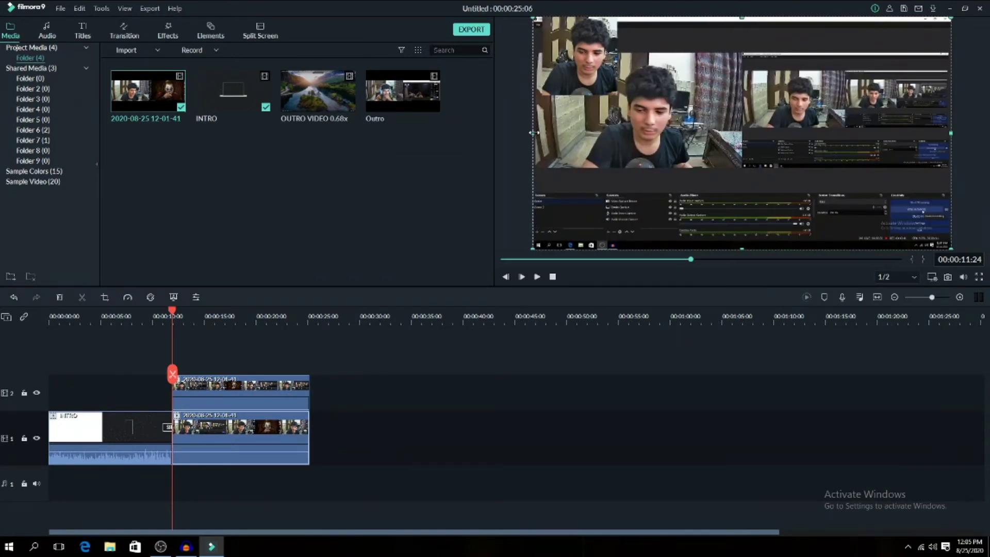
{"action": "left_click", "coordinate": [552, 379]}
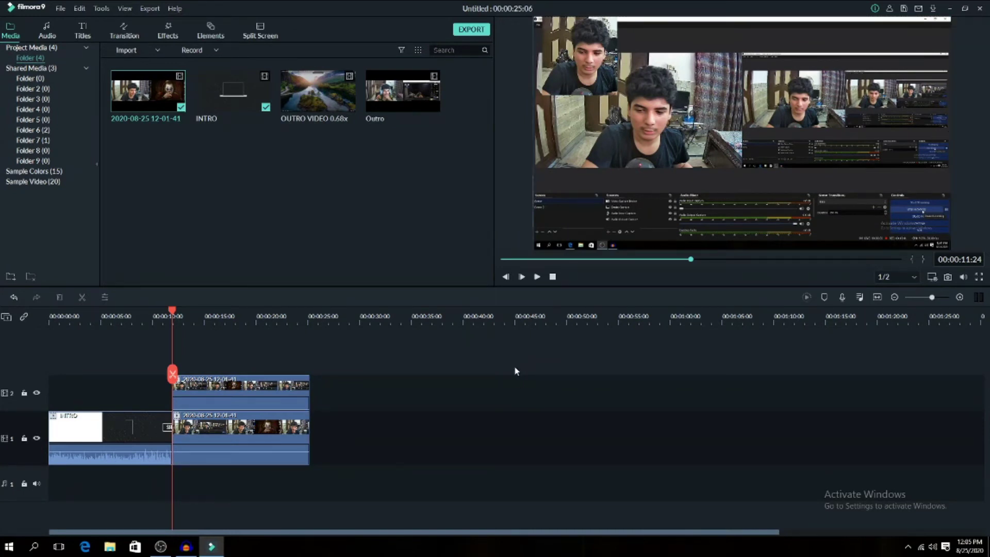
Nudge the webcam overlay into the frame's upper-left corner and apply the Border effect to the recording on track 2
{"action": "left_click", "coordinate": [573, 44]}
{"action": "left_click_drag", "start_coordinate": [565, 62], "coordinate": [560, 61]}
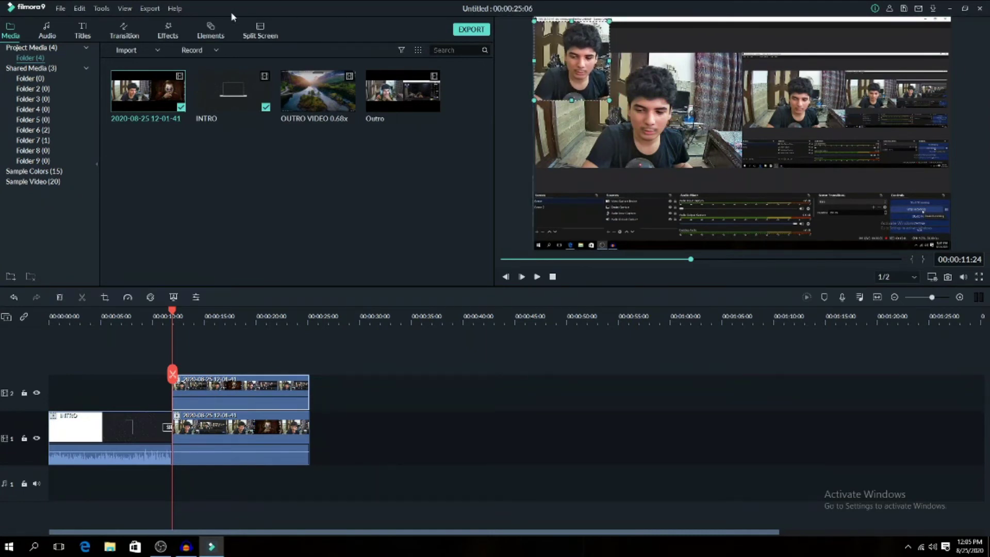
{"action": "left_click", "coordinate": [167, 31]}
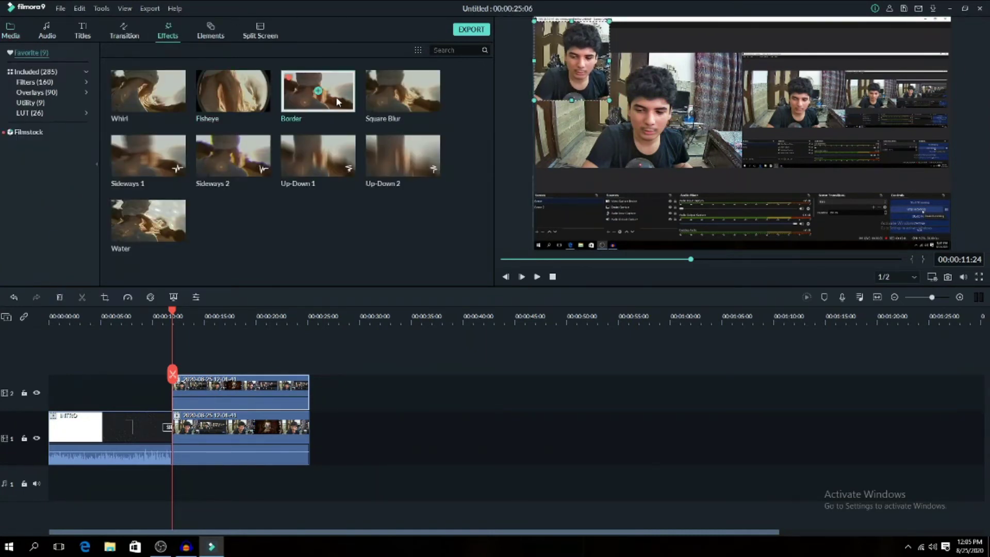
{"action": "left_click_drag", "start_coordinate": [341, 103], "coordinate": [237, 392]}
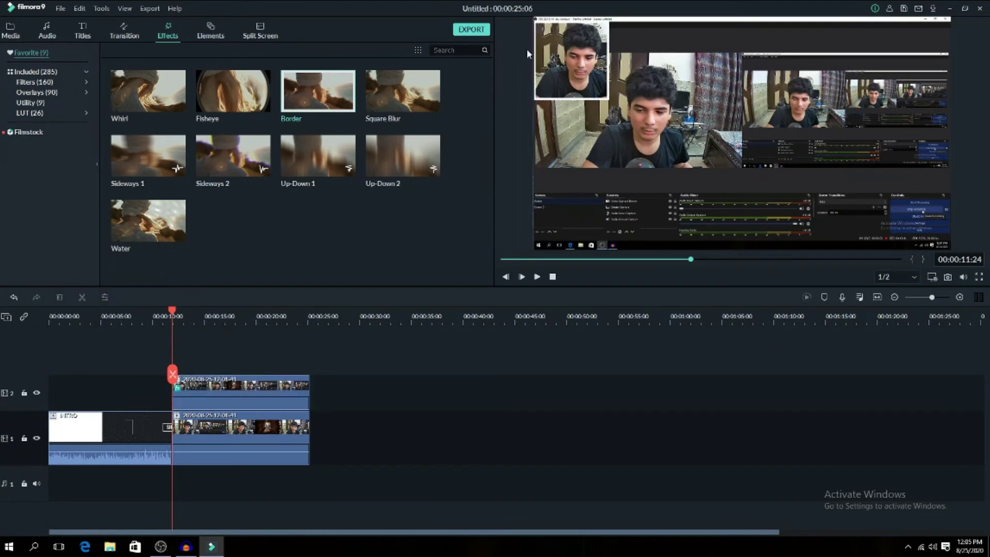
Try the bordered webcam overlay larger near the middle of the frame, and shrink it back into the upper-left corner
{"action": "left_click_drag", "start_coordinate": [572, 82], "coordinate": [648, 170]}
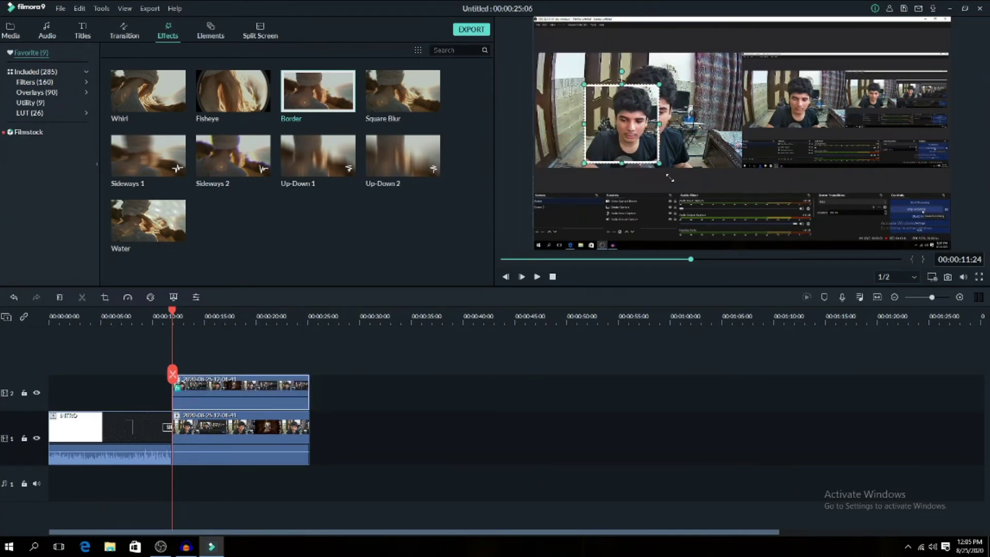
{"action": "scroll", "coordinate": [676, 166], "scroll_direction": "up", "scroll_amount": 3}
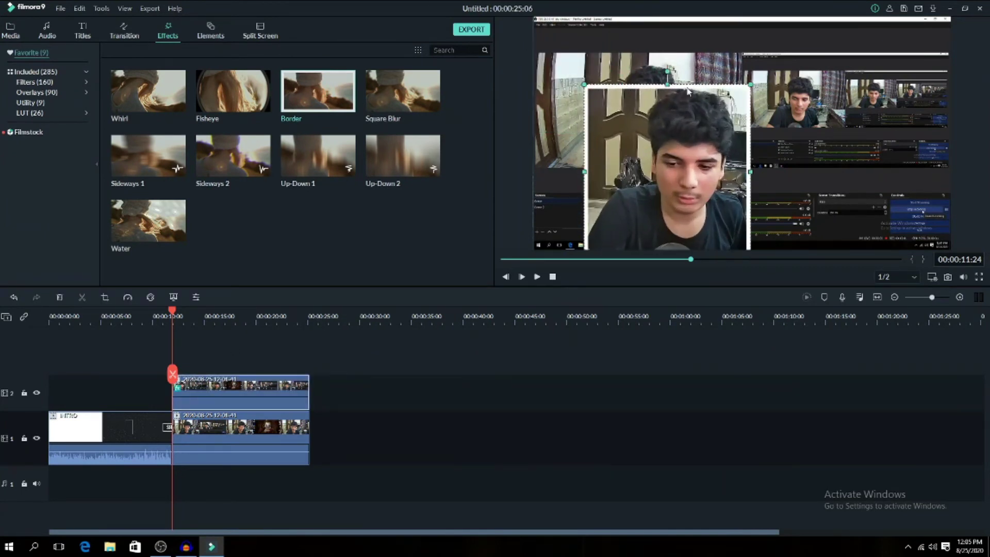
{"action": "left_click_drag", "start_coordinate": [677, 165], "coordinate": [658, 112]}
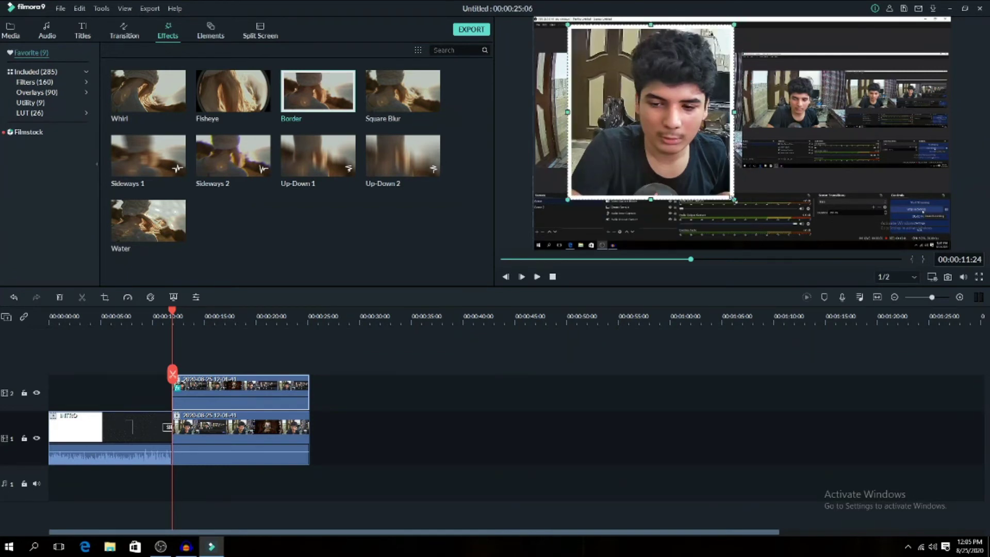
{"action": "left_click_drag", "start_coordinate": [734, 200], "coordinate": [583, 76]}
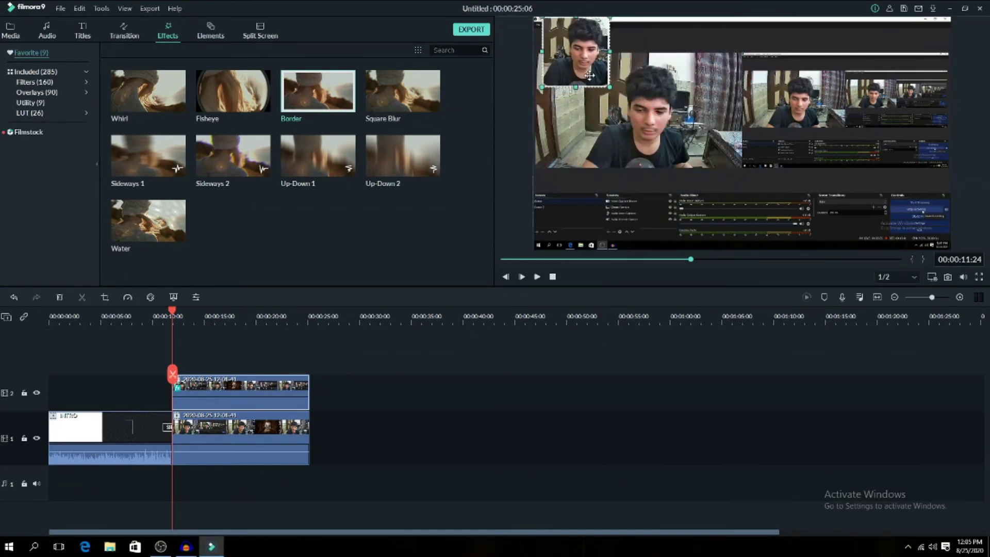
With the playhead at 00:00:17:05, try the webcam overlay enlarged and tilted, and restore it upright and small near the frame's upper-left corner
{"action": "left_click_drag", "start_coordinate": [215, 322], "coordinate": [288, 318]}
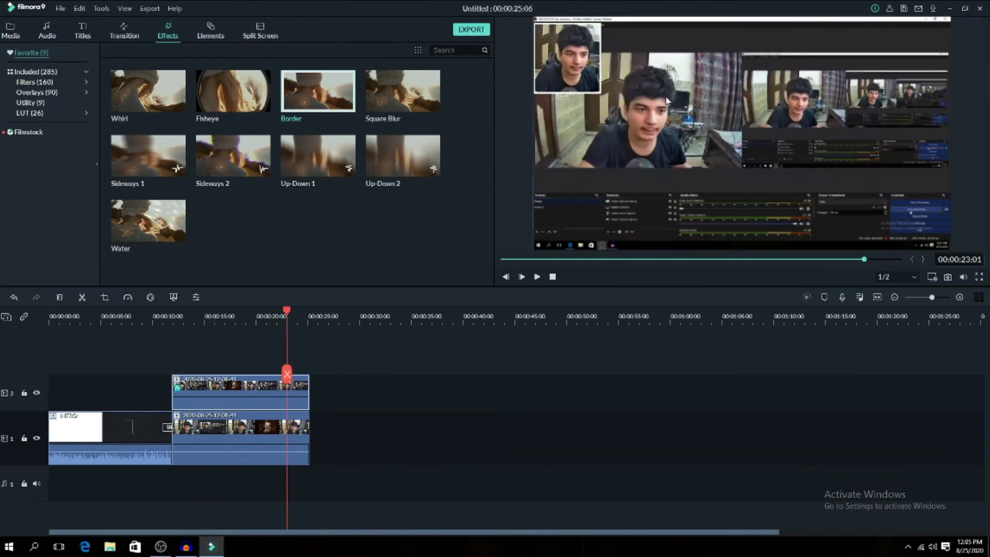
{"action": "left_click", "coordinate": [227, 312]}
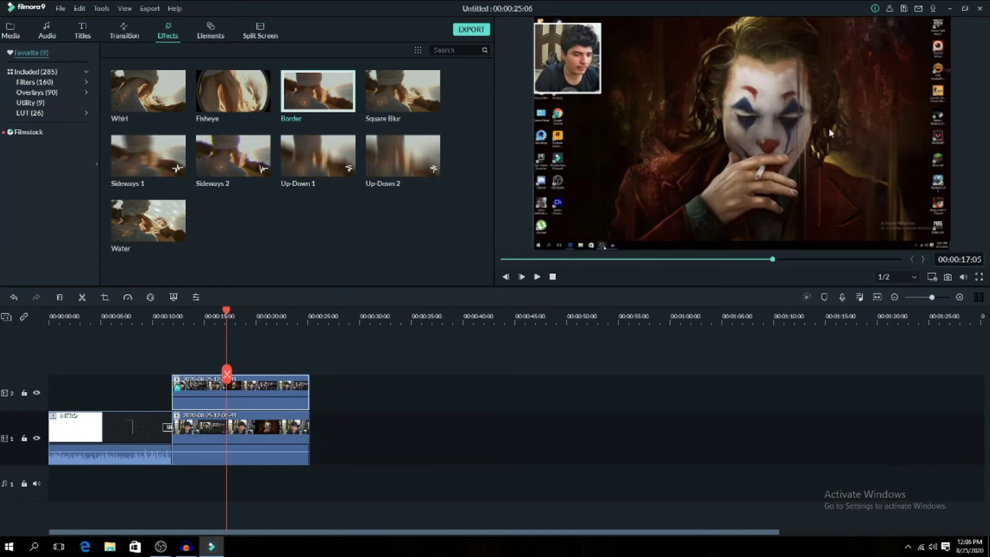
{"action": "left_click_drag", "start_coordinate": [573, 86], "coordinate": [727, 139]}
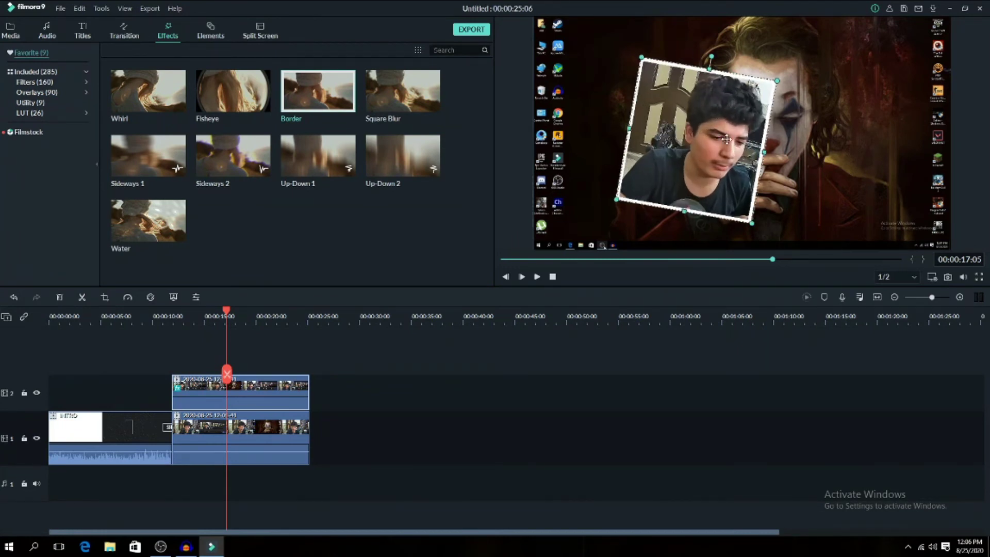
{"action": "left_click_drag", "start_coordinate": [722, 47], "coordinate": [701, 72]}
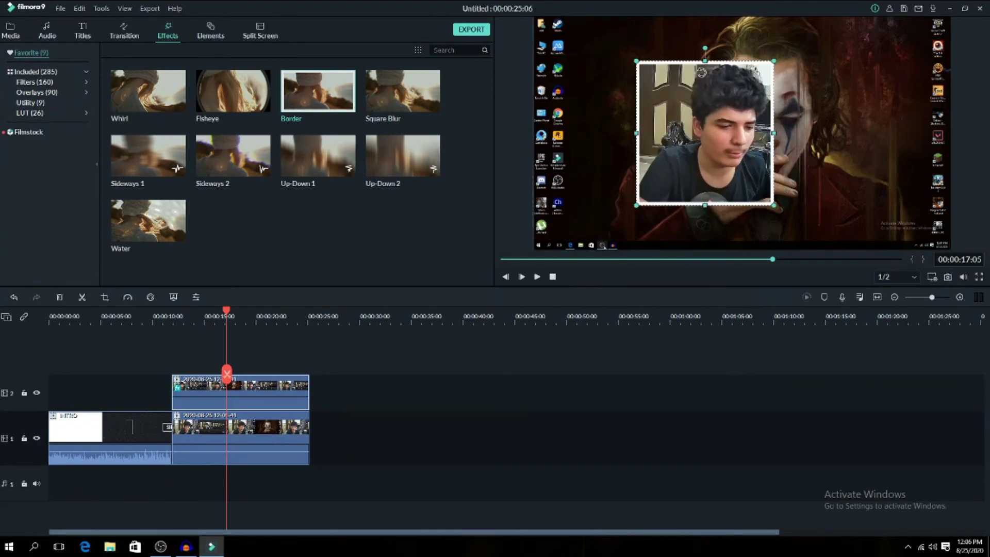
{"action": "left_click_drag", "start_coordinate": [775, 206], "coordinate": [586, 98]}
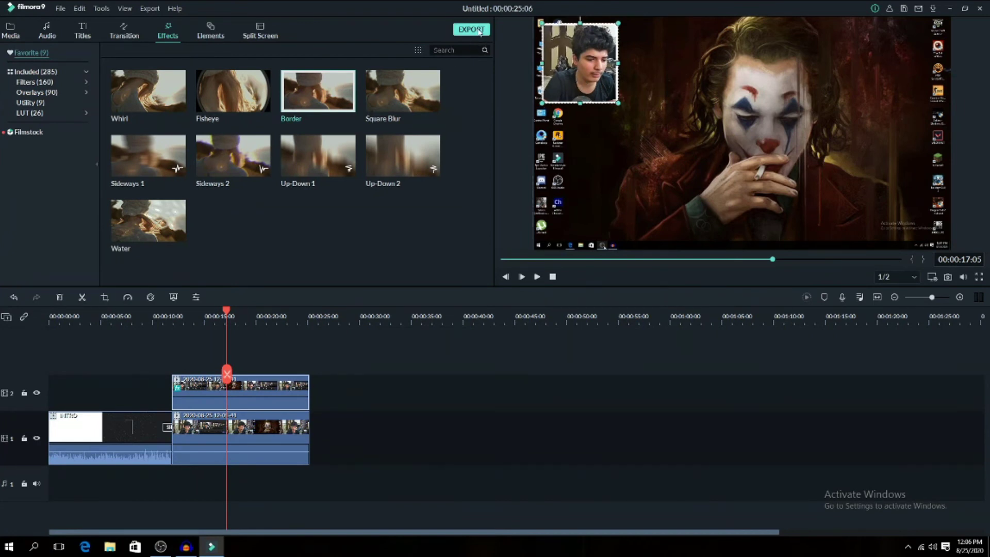
Set the MP4 export frame rate to 60 fps and close the export window without exporting
{"action": "key", "text": "ctrl+e"}
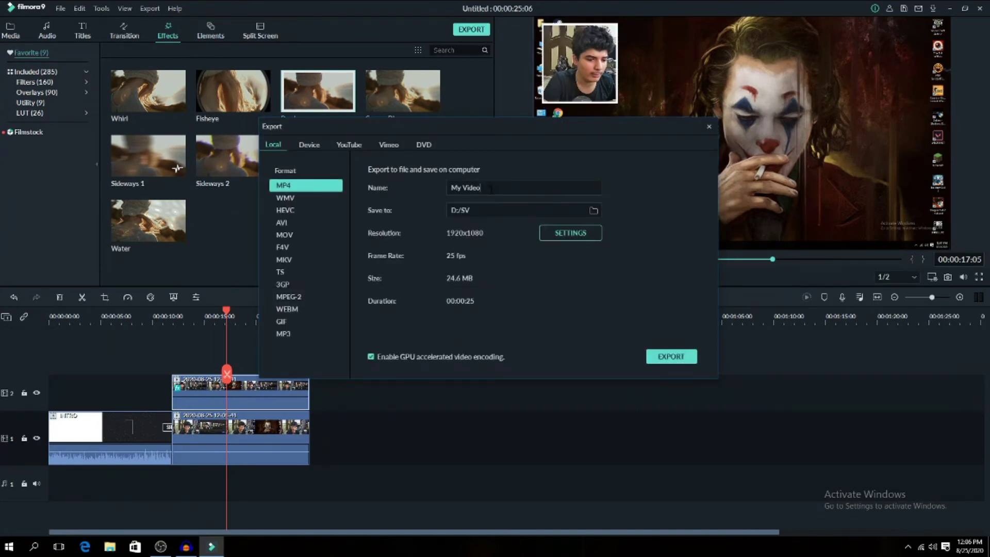
{"action": "triple_click", "coordinate": [491, 188]}
{"action": "left_click", "coordinate": [570, 233]}
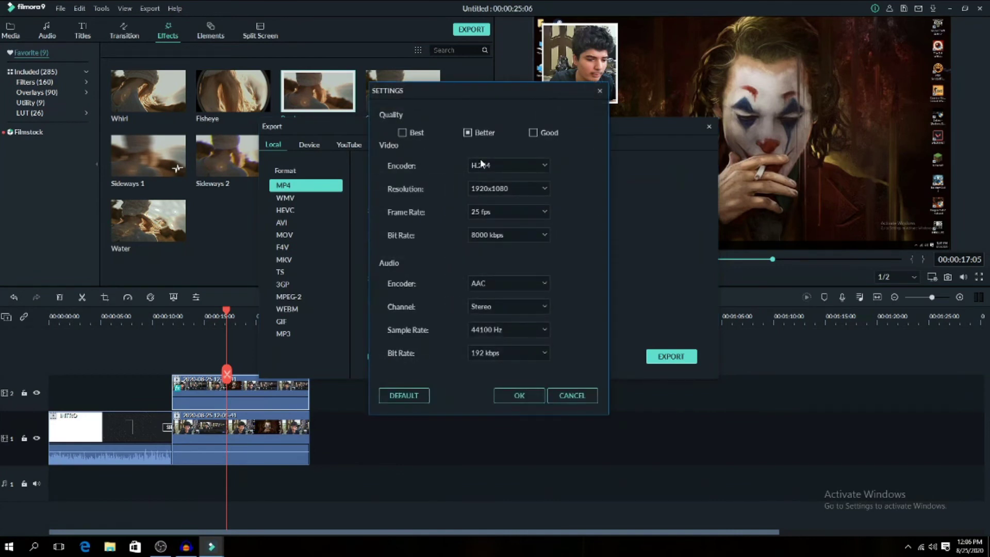
{"action": "left_click", "coordinate": [530, 213]}
{"action": "left_click", "coordinate": [502, 304]}
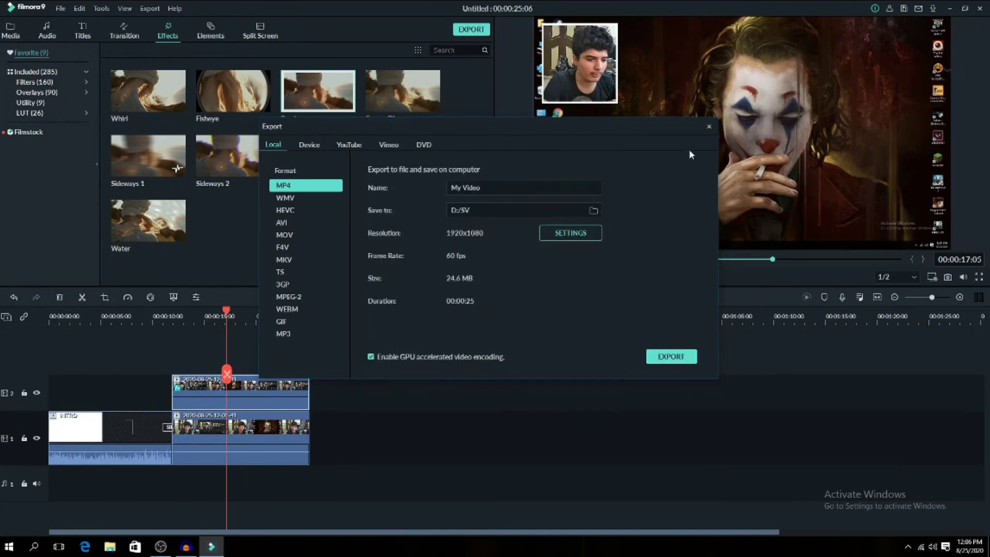
{"action": "left_click", "coordinate": [708, 128]}
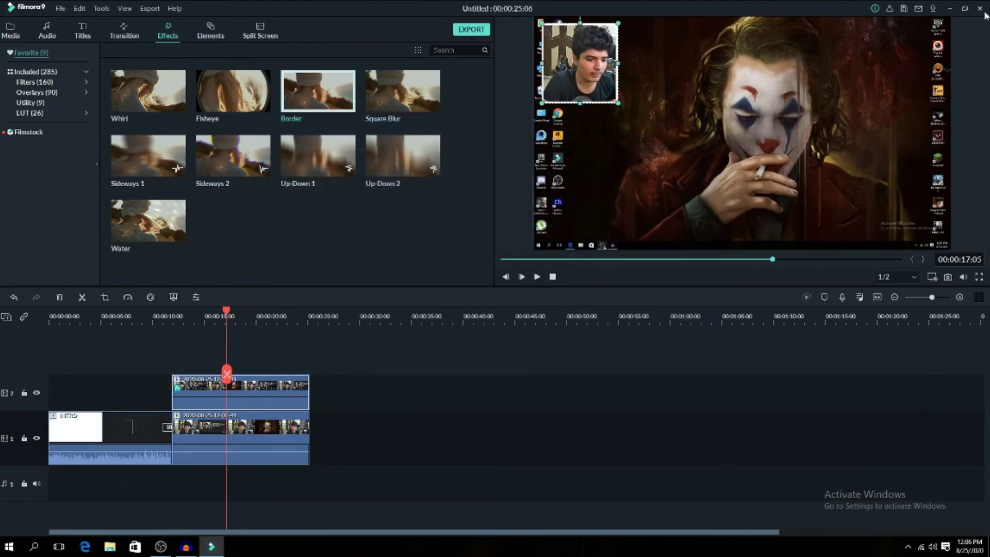